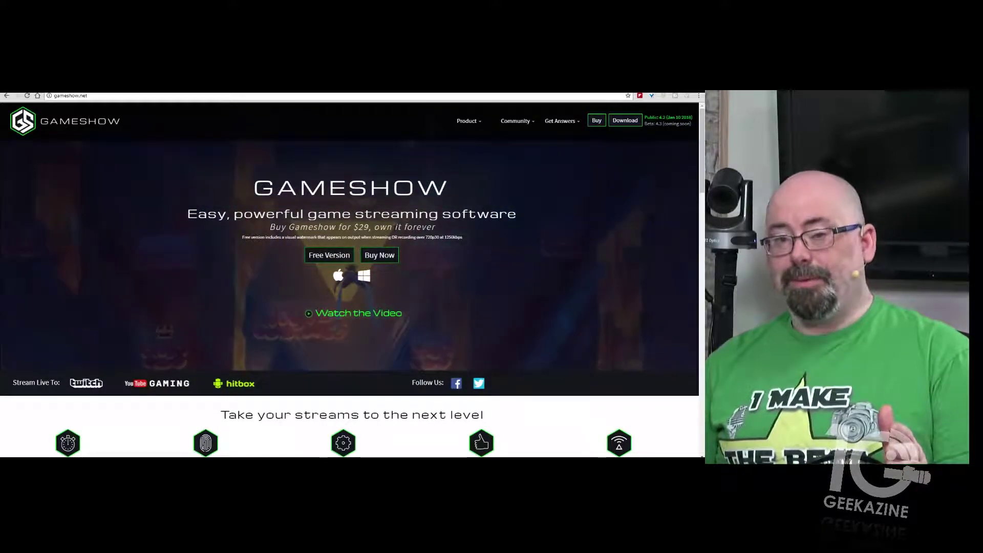
Review the Gameshow purchase page and the feature overview on the product's home page.
click(369, 259)
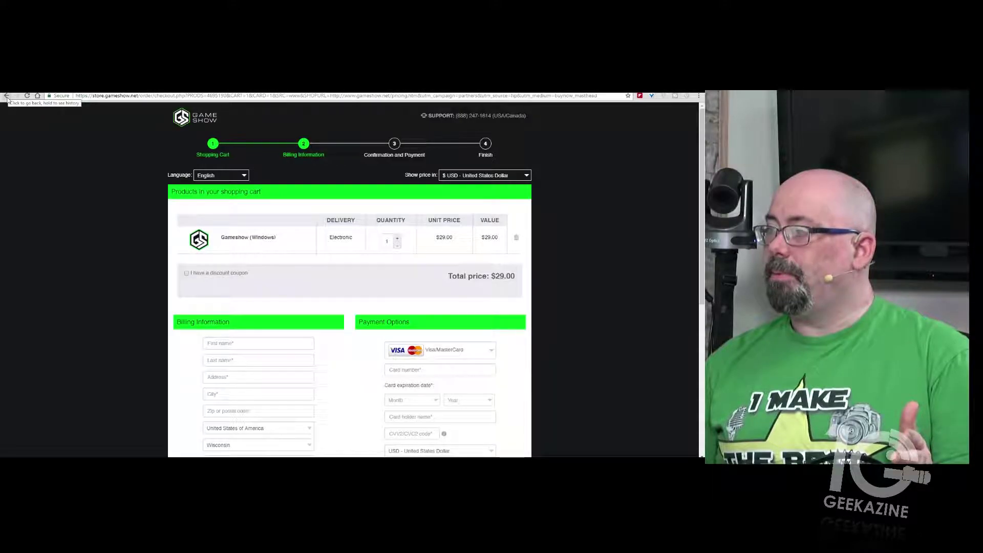
click(7, 96)
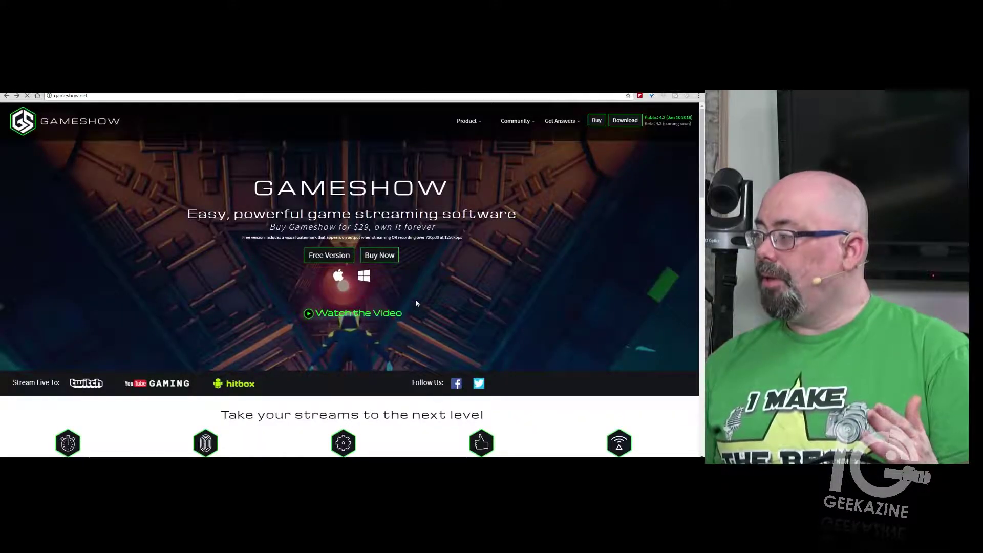
scroll(468, 281, down, 2)
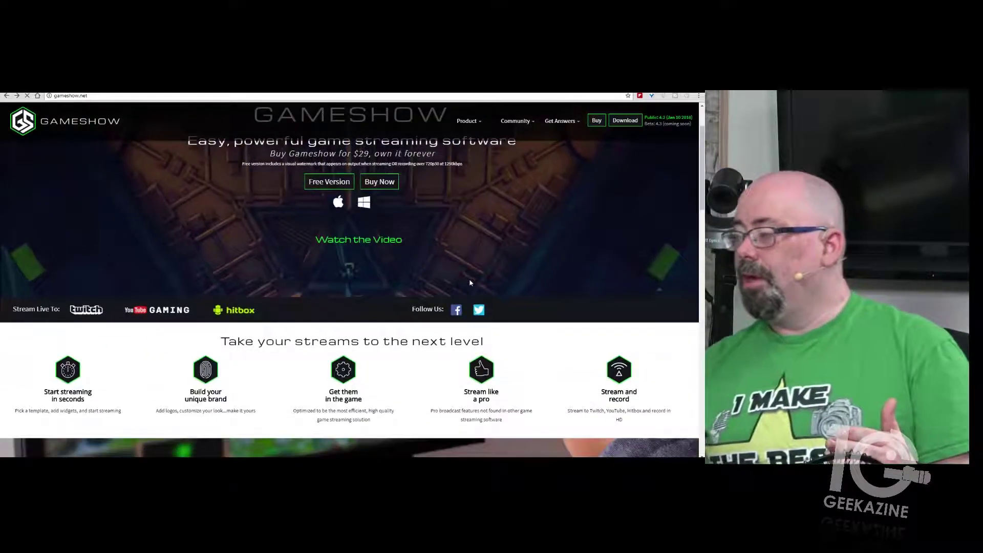
scroll(469, 282, down, 3)
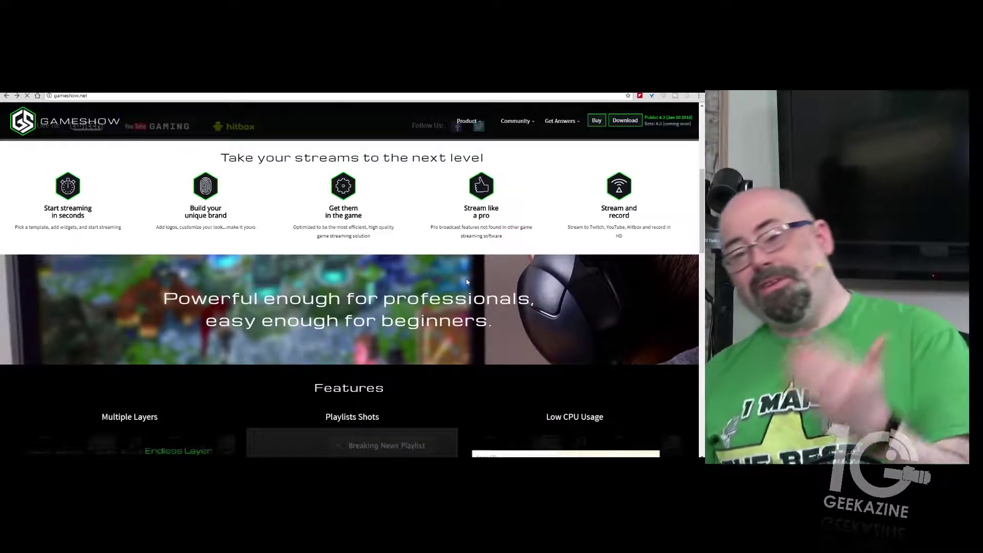
scroll(465, 282, up, 1)
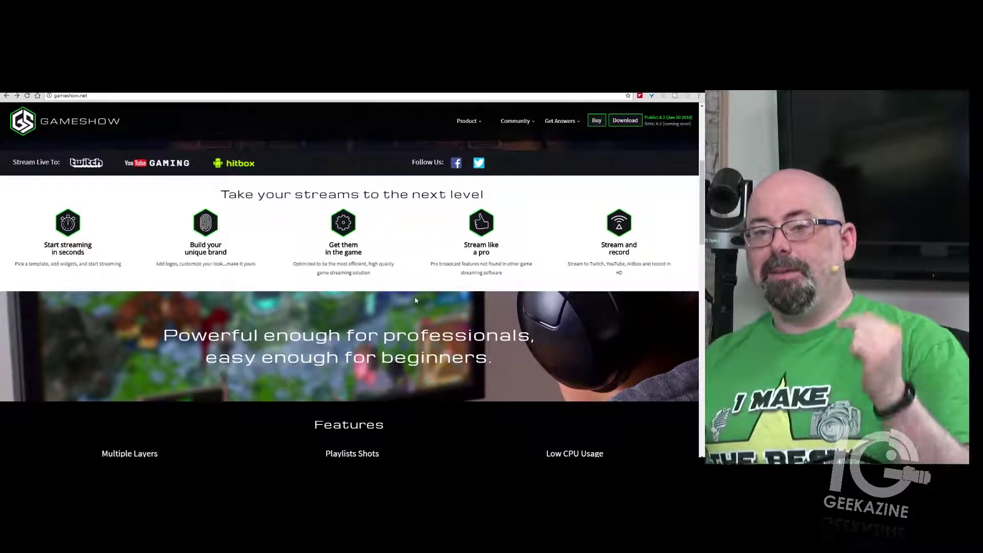
scroll(503, 356, up, 4)
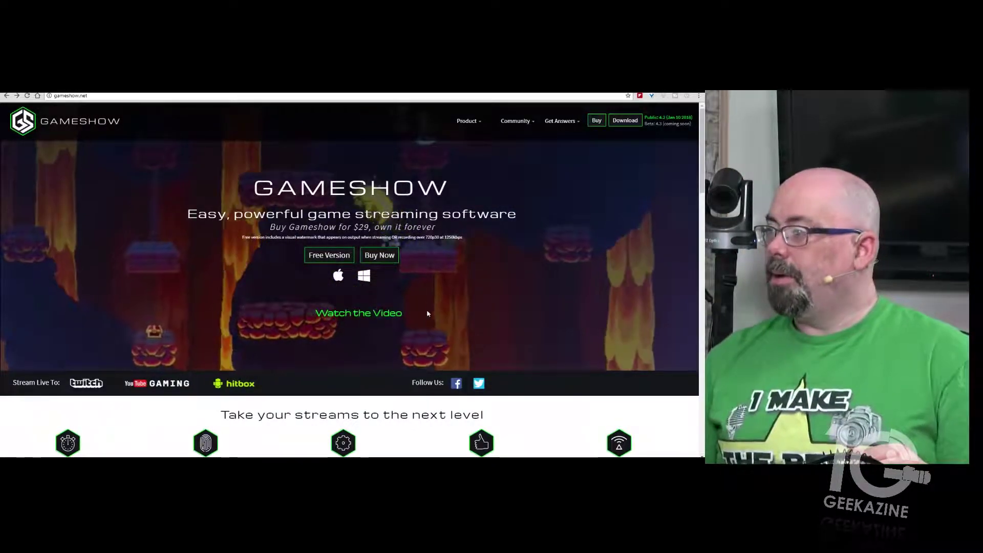
scroll(427, 313, down, 3)
scroll(428, 313, down, 10)
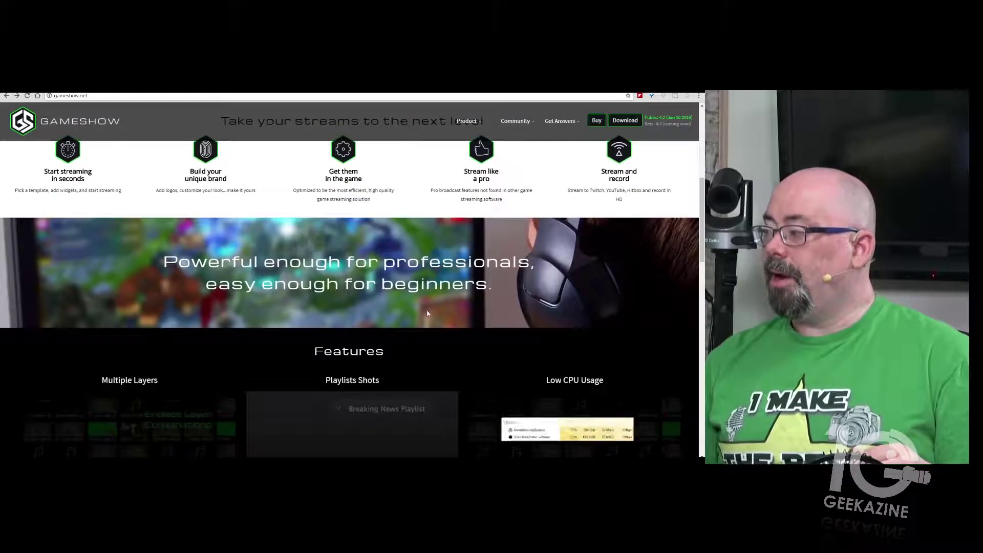
scroll(428, 313, up, 6)
scroll(429, 313, up, 8)
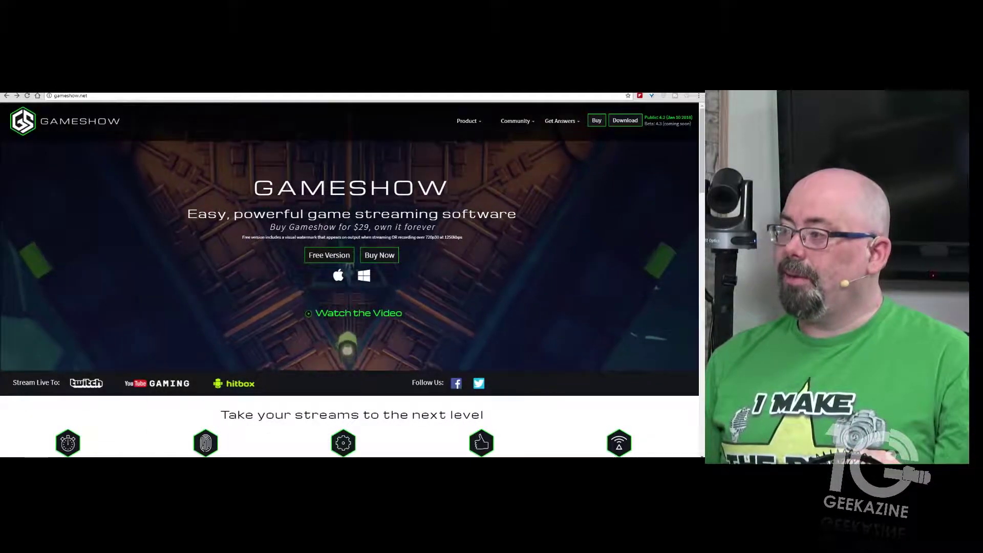
Continue past Gameshow's release notes and create a new document from the Blank layout.
drag(468, 159, 417, 149)
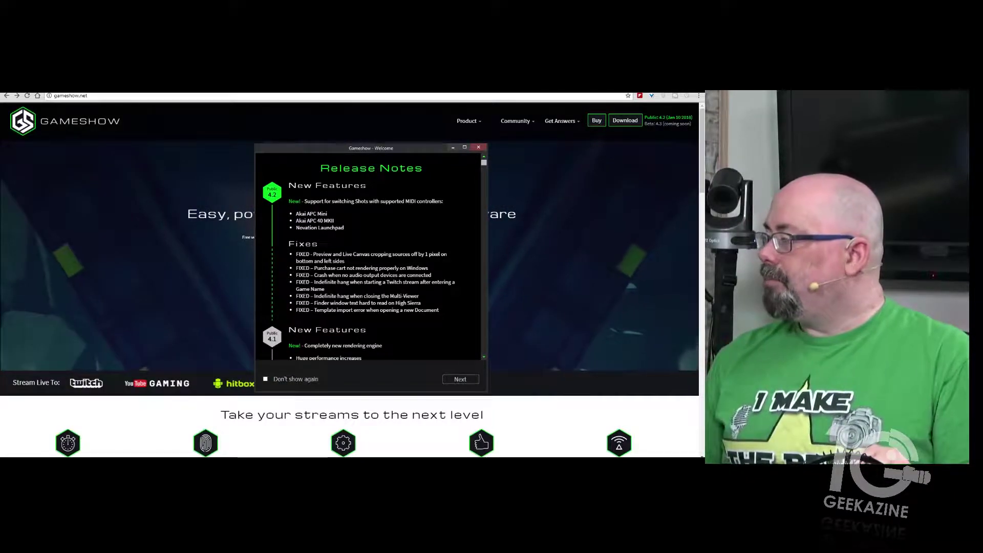
click(468, 380)
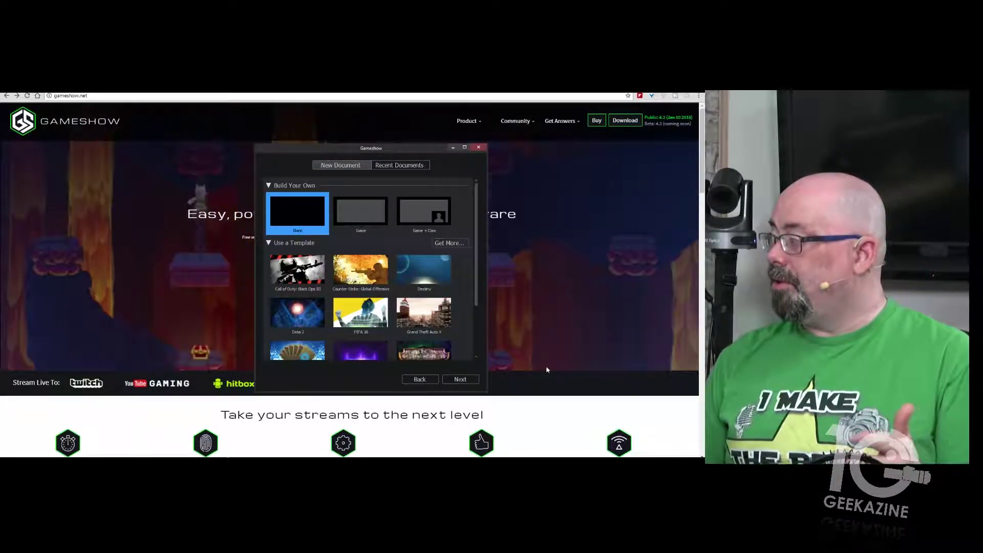
scroll(388, 323, down, 3)
scroll(414, 273, up, 3)
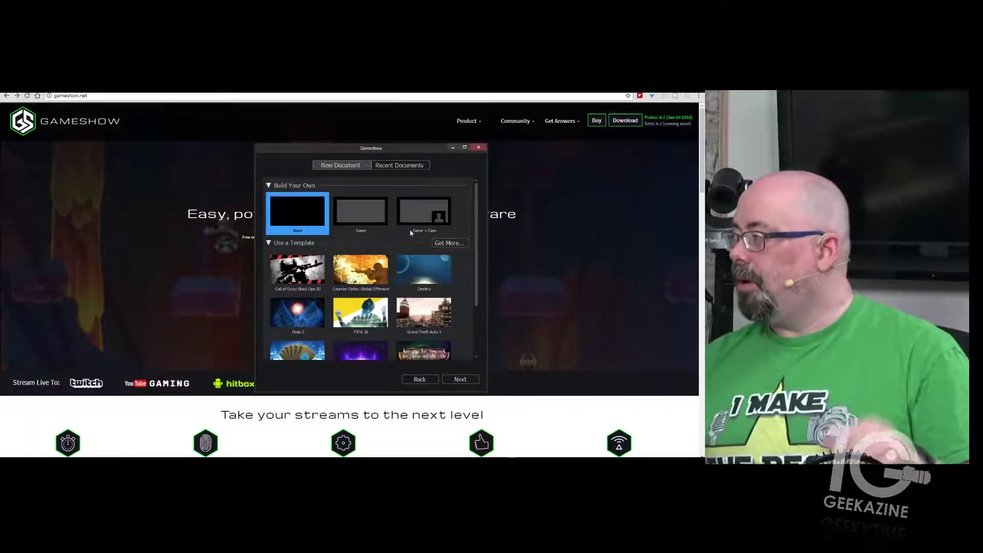
double_click(310, 220)
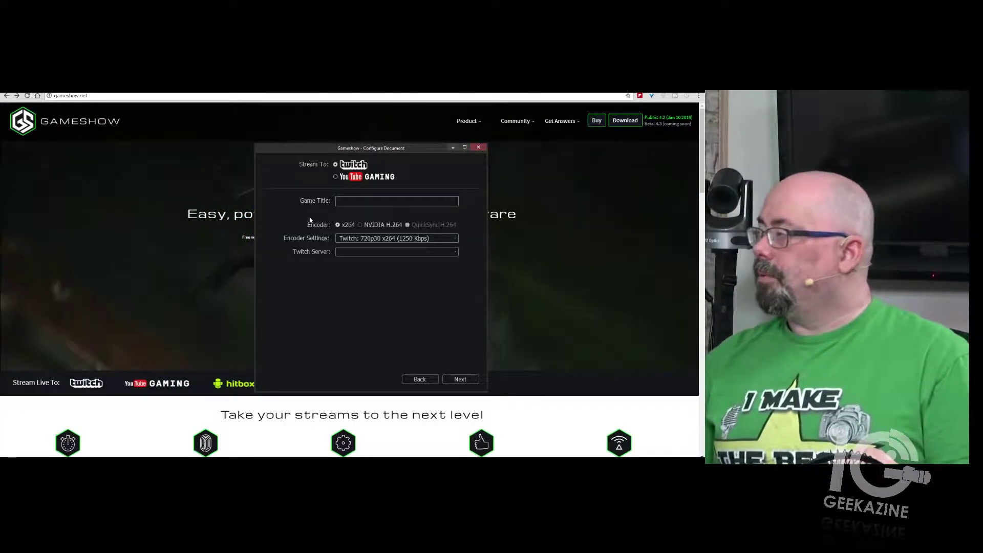
Configure the new document to stream to Twitch and skip the account authorization.
drag(393, 148, 393, 125)
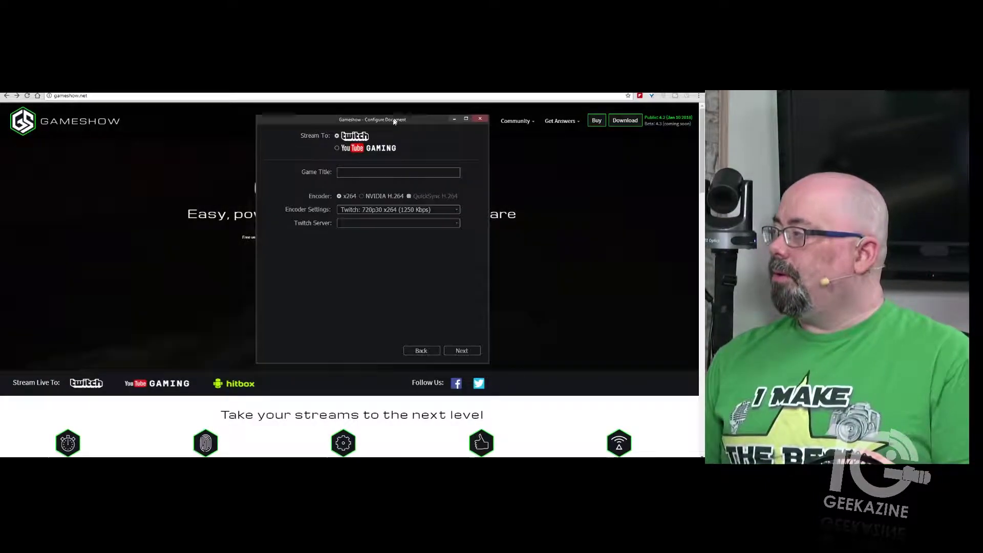
click(335, 153)
click(334, 143)
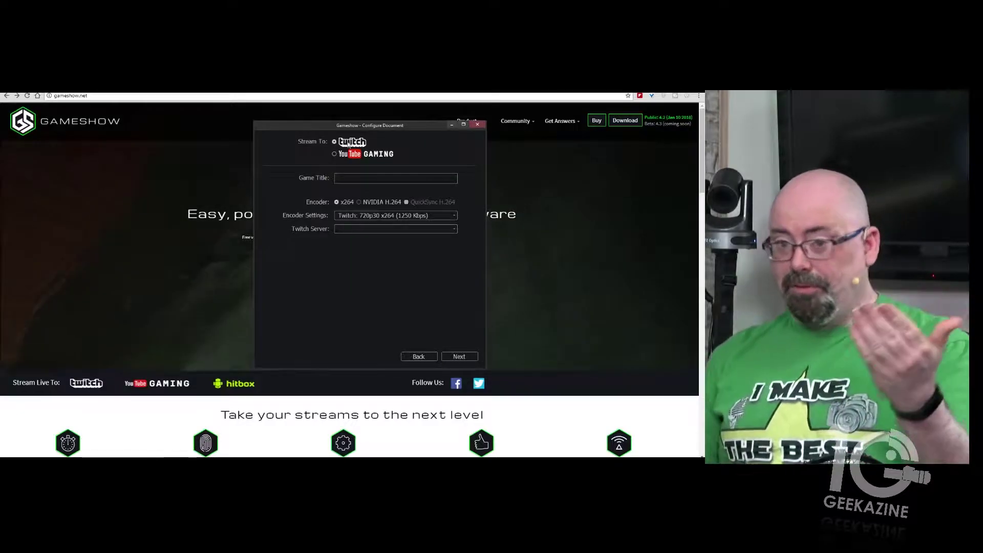
click(463, 358)
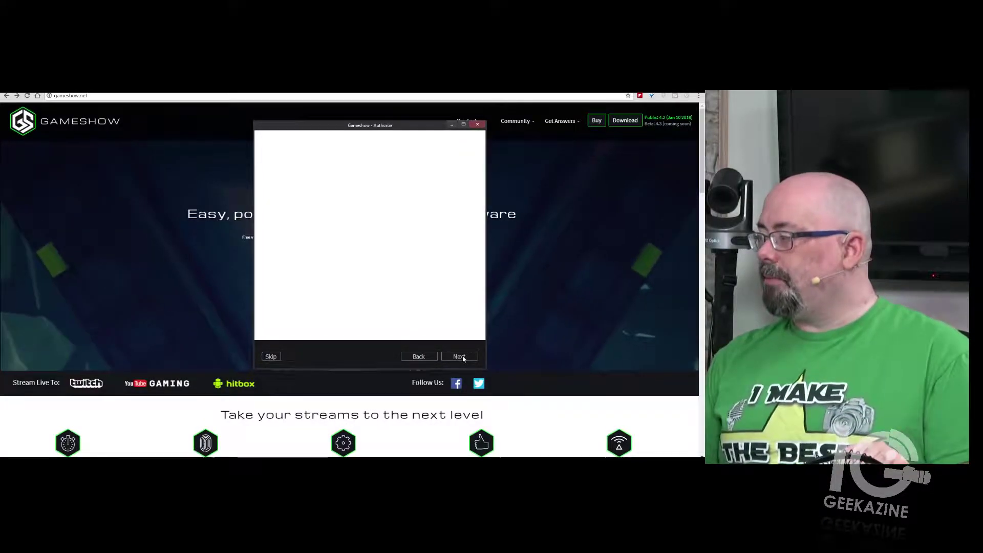
click(271, 357)
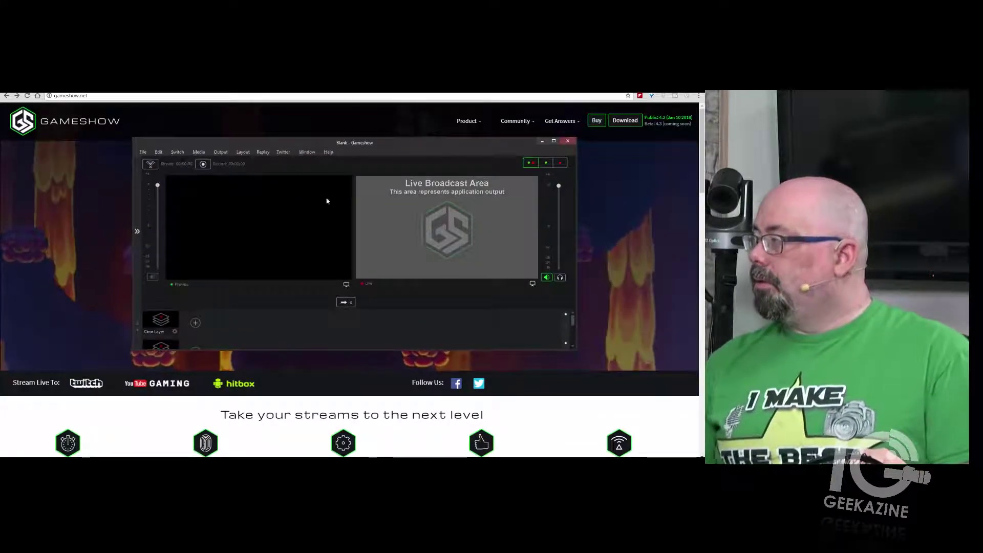
drag(345, 144, 346, 77)
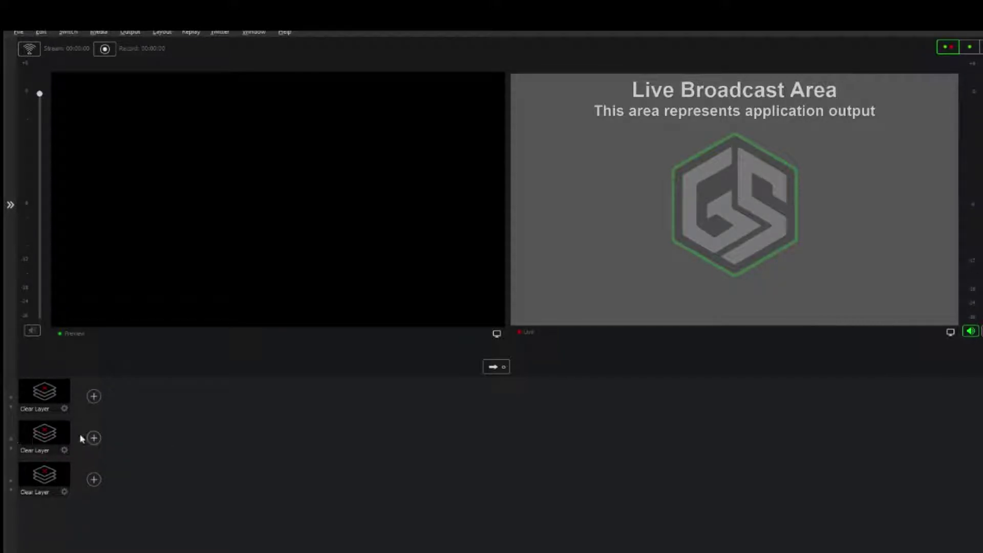
Try PTZOpticsCamera (Channel 1) as a capture device shot on the middle layer, and delete that shot.
click(93, 439)
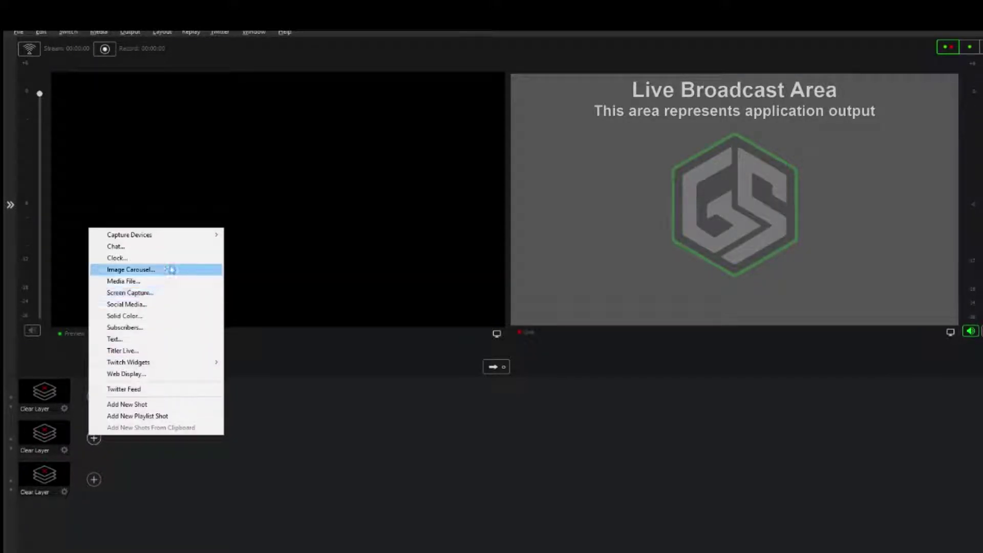
mouse_move(184, 237)
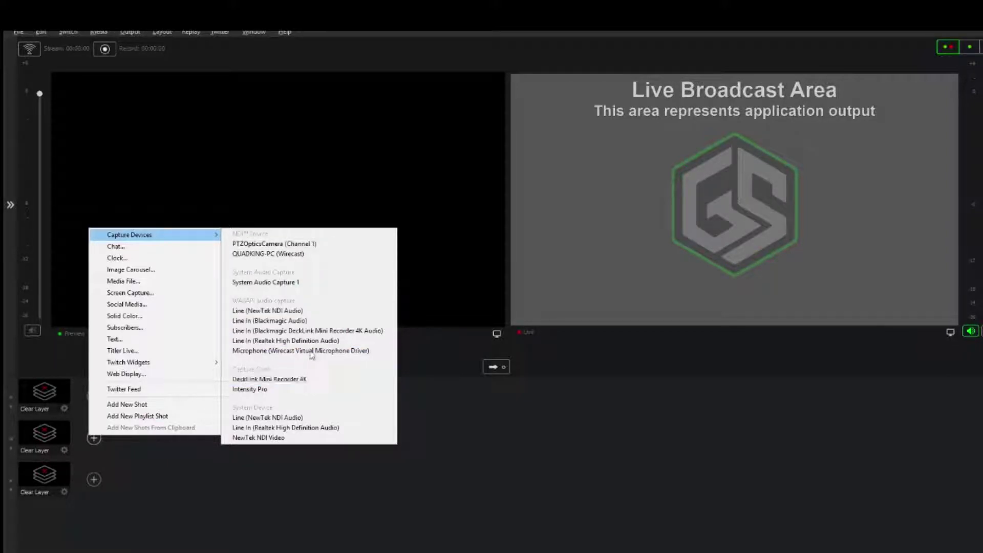
click(321, 246)
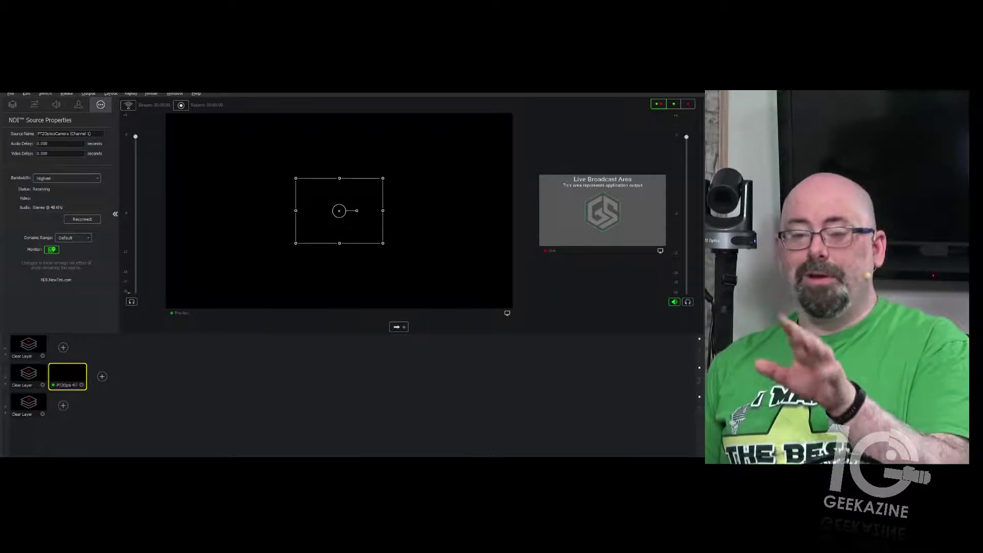
click(83, 389)
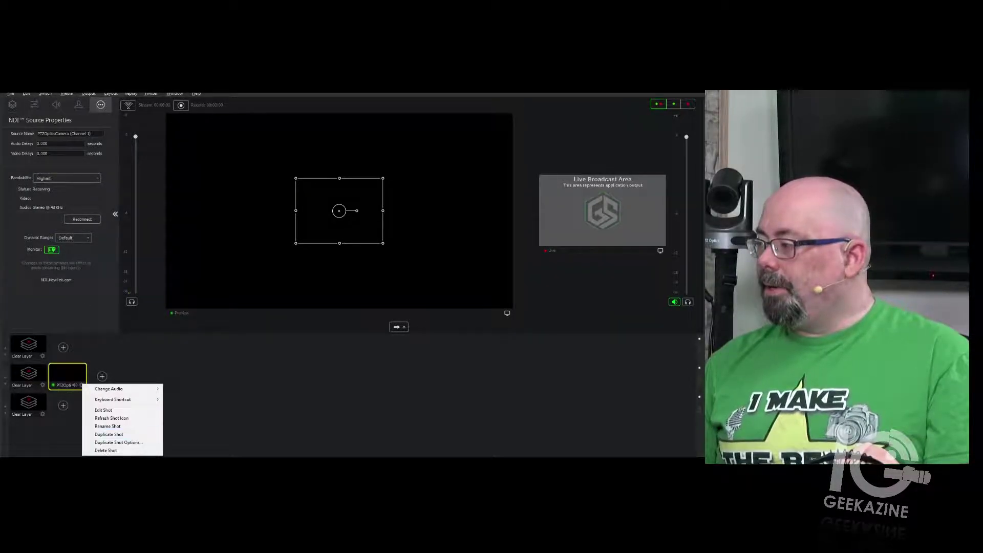
click(108, 447)
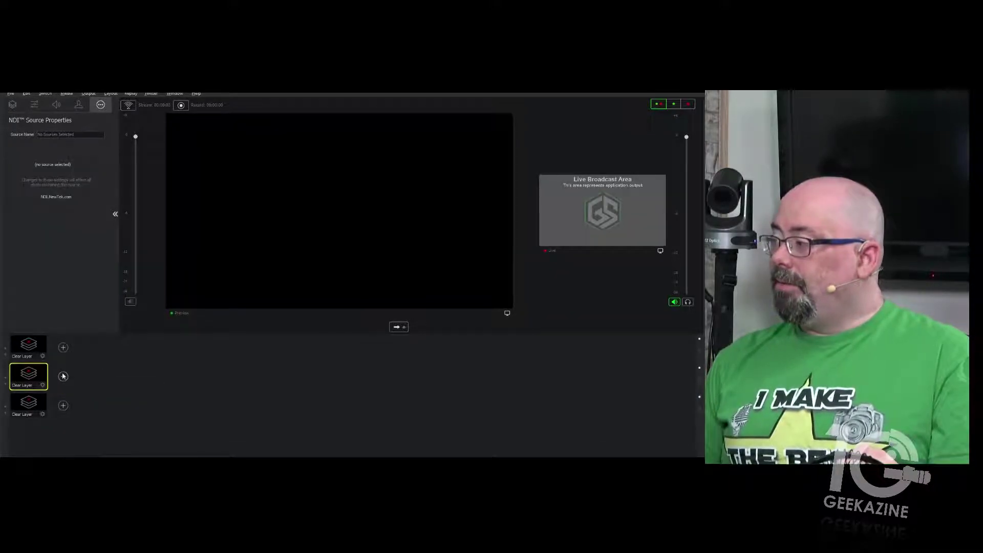
Examine the available capture devices and the Social Media source settings for the middle layer without adding a shot.
click(63, 376)
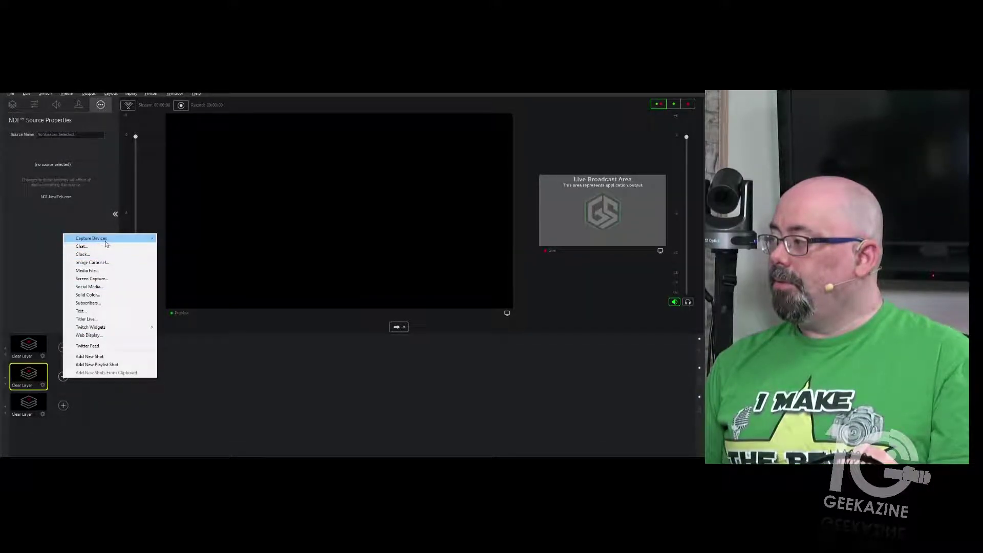
mouse_move(107, 242)
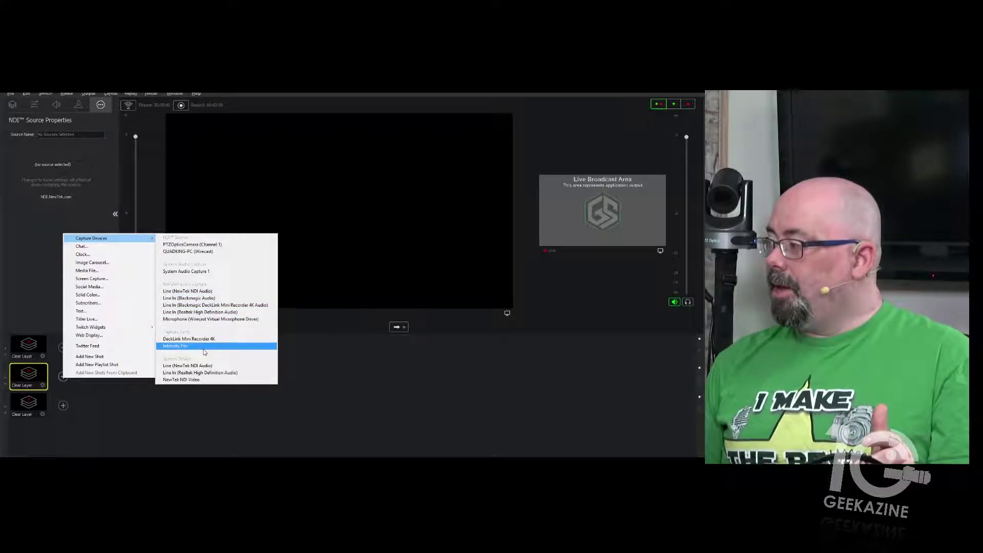
click(128, 288)
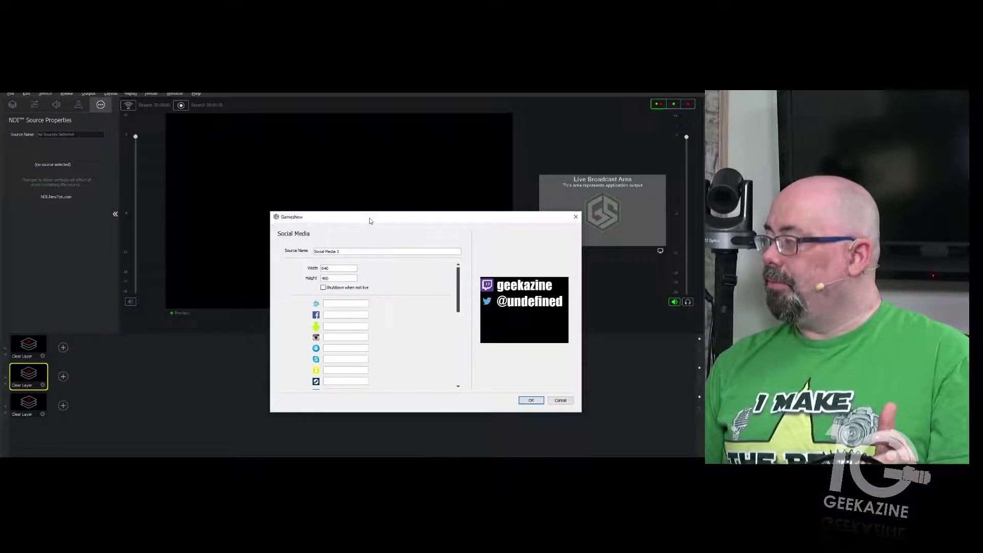
drag(367, 217, 256, 177)
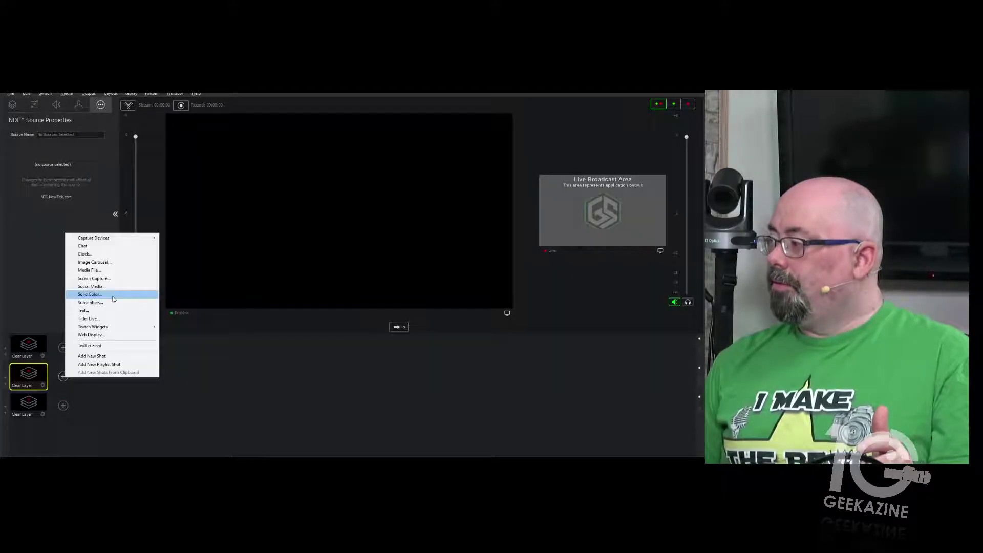
Add a Subscribers shot with its default settings to the middle layer and send it to the live output.
click(112, 302)
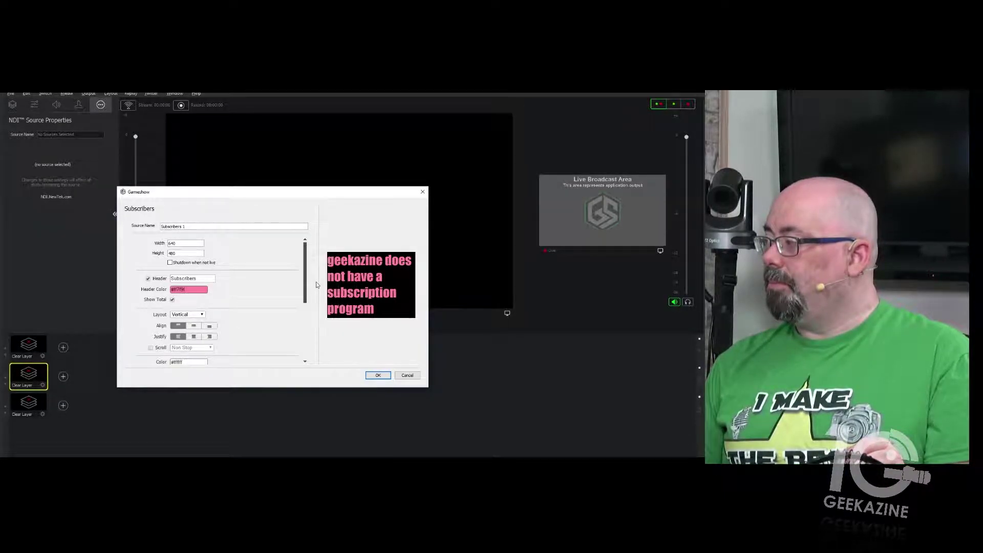
scroll(307, 284, down, 4)
scroll(307, 285, up, 4)
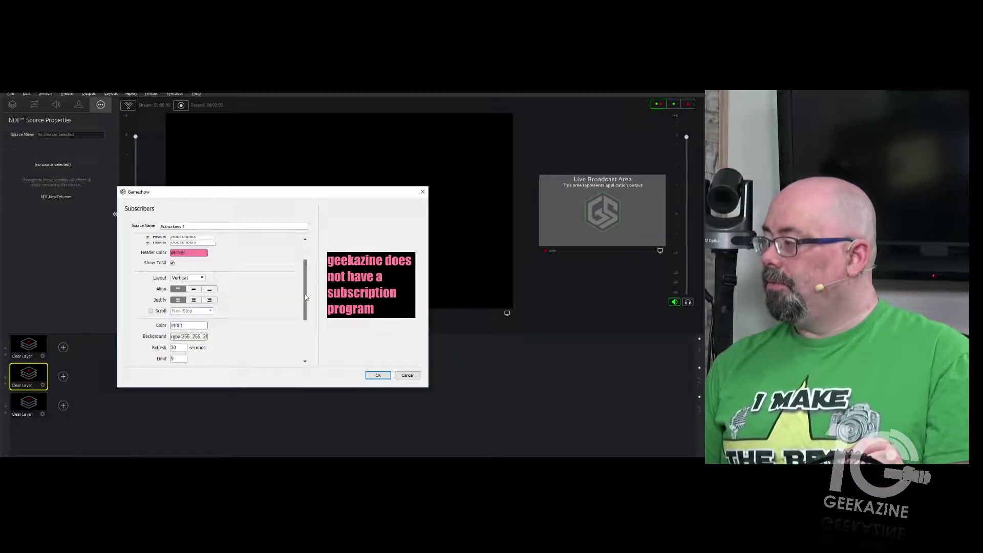
click(377, 375)
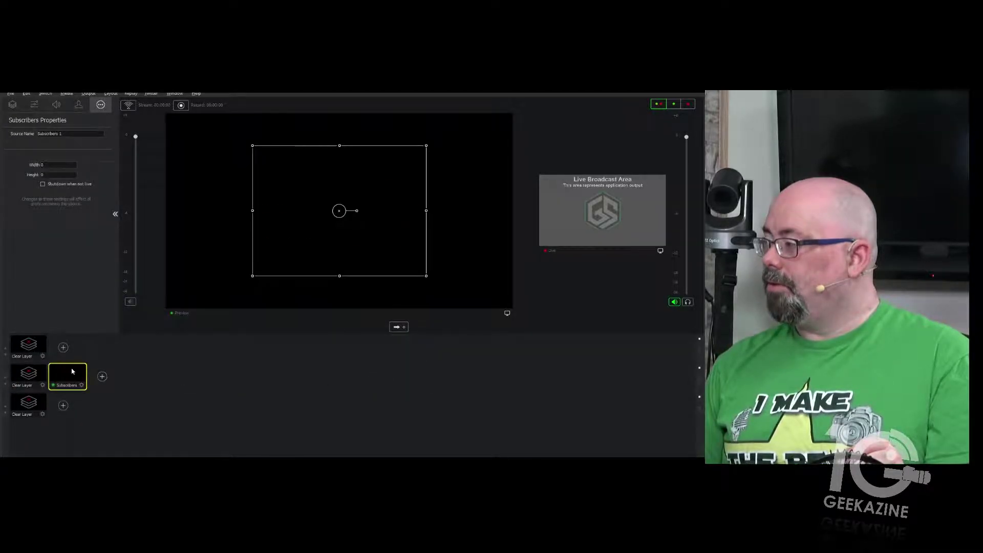
click(684, 105)
click(341, 327)
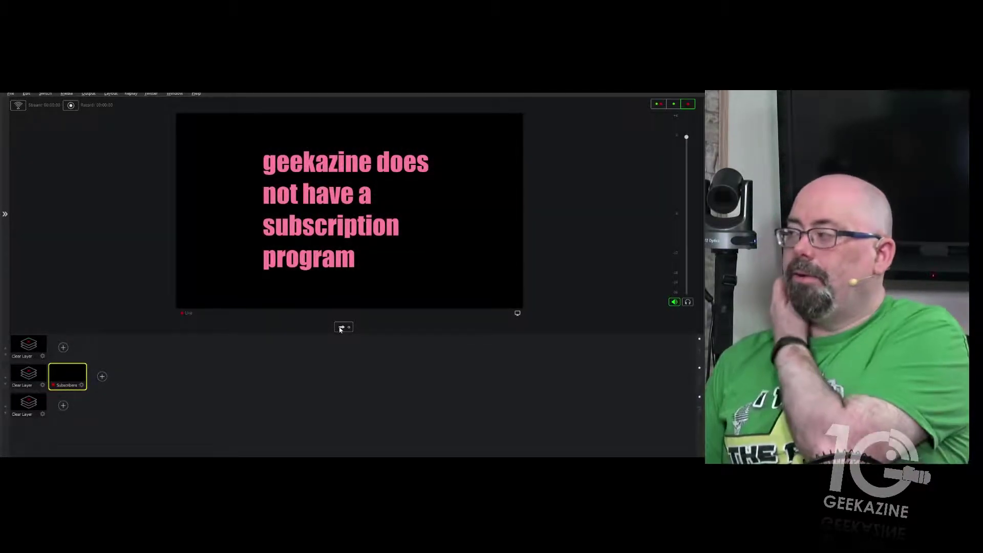
click(102, 377)
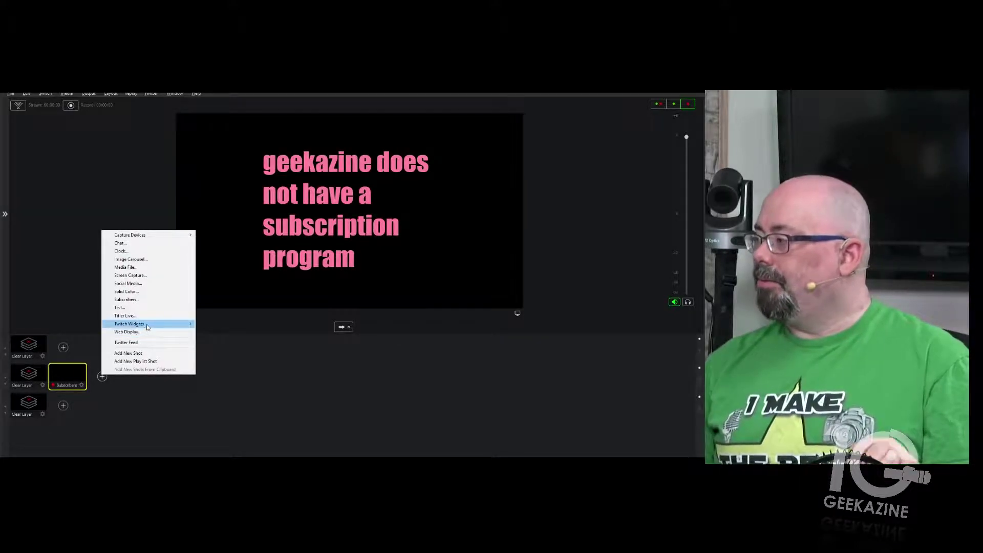
mouse_move(148, 327)
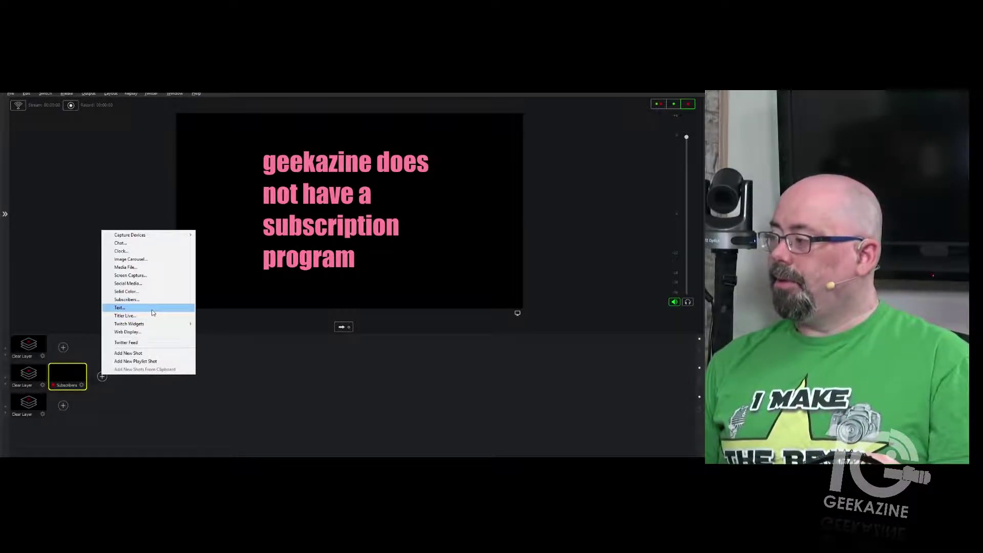
click(215, 372)
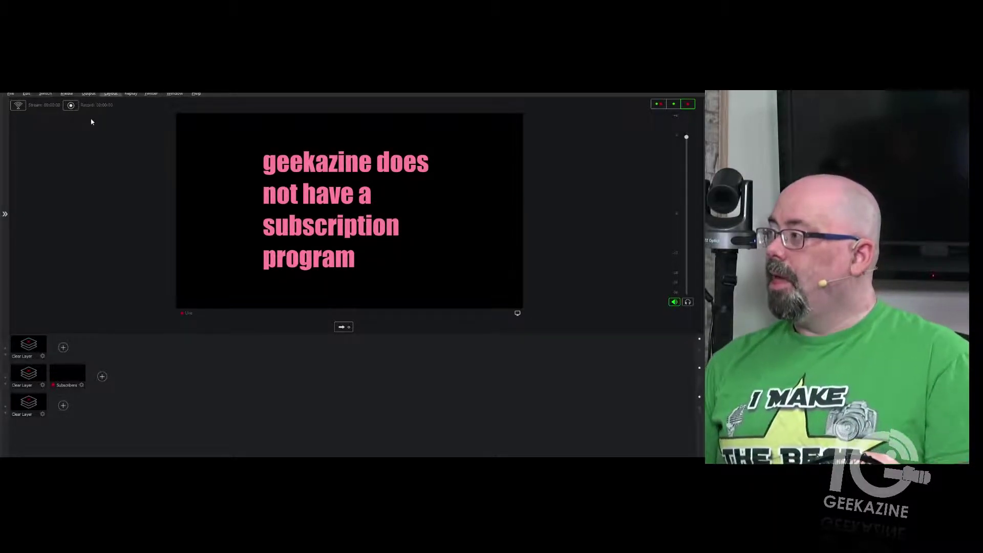
Open the output settings and examine the single audio track choices for the Twitch stream.
click(89, 94)
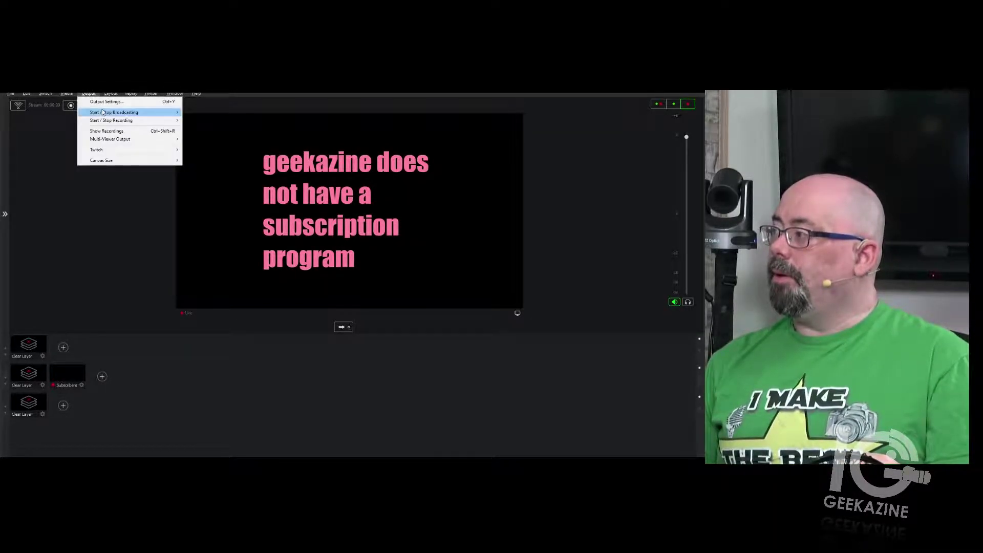
click(108, 108)
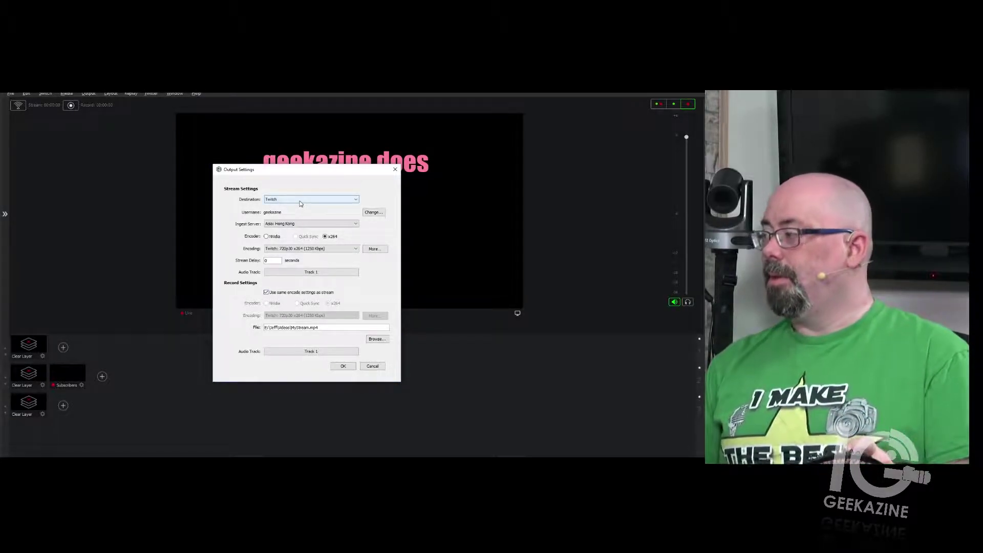
click(314, 273)
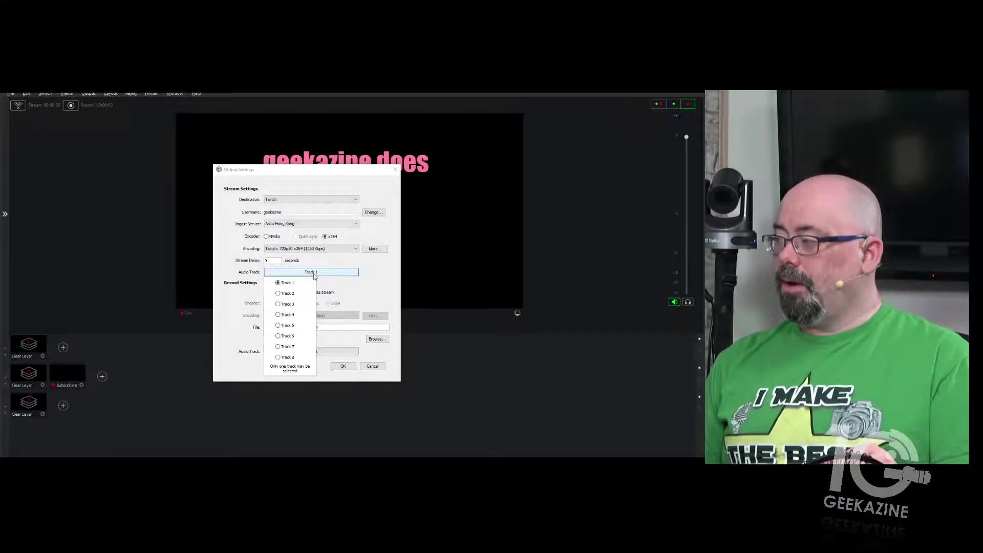
click(279, 294)
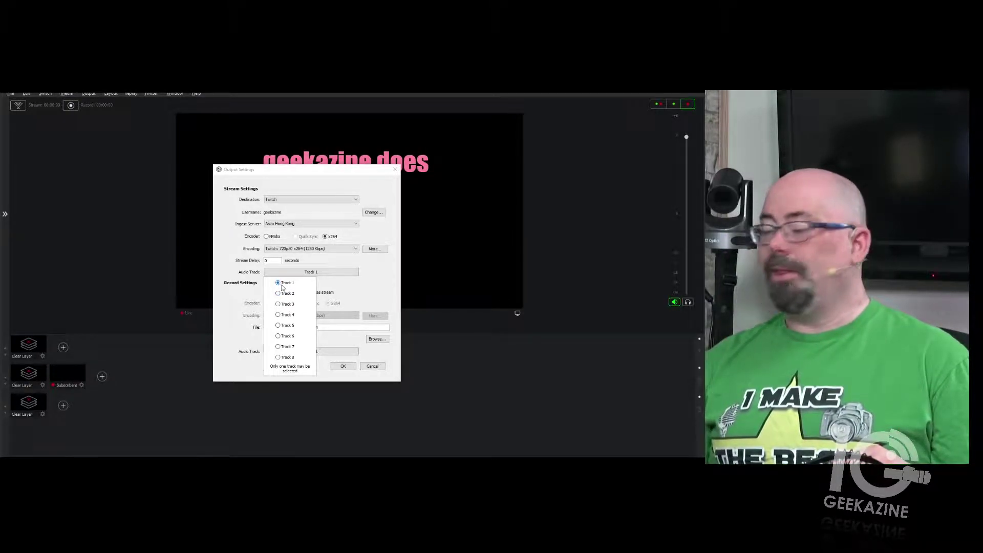
click(370, 283)
Add audio tracks 2 through 7 to the recording alongside Track 1.
click(299, 352)
click(283, 368)
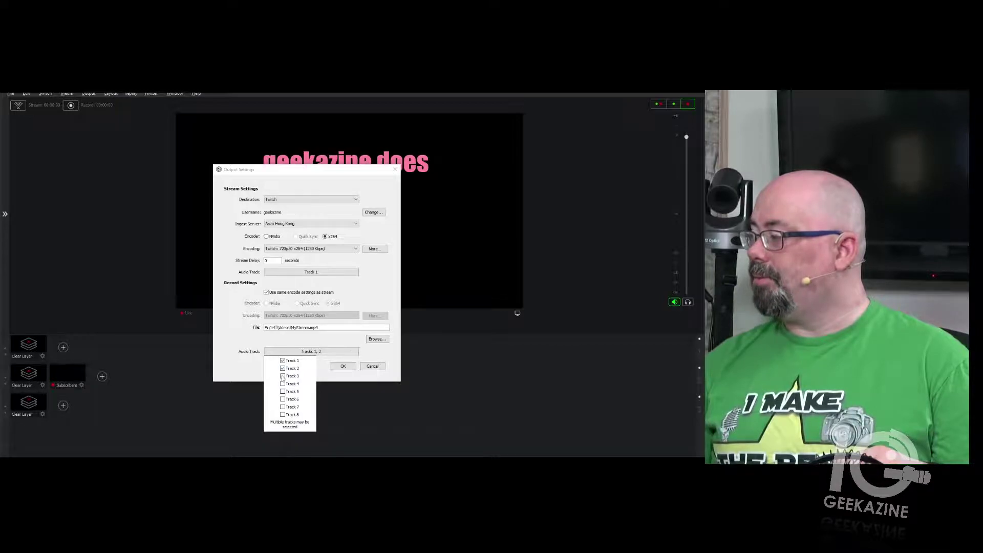
click(283, 376)
click(282, 383)
click(283, 391)
click(282, 399)
click(283, 407)
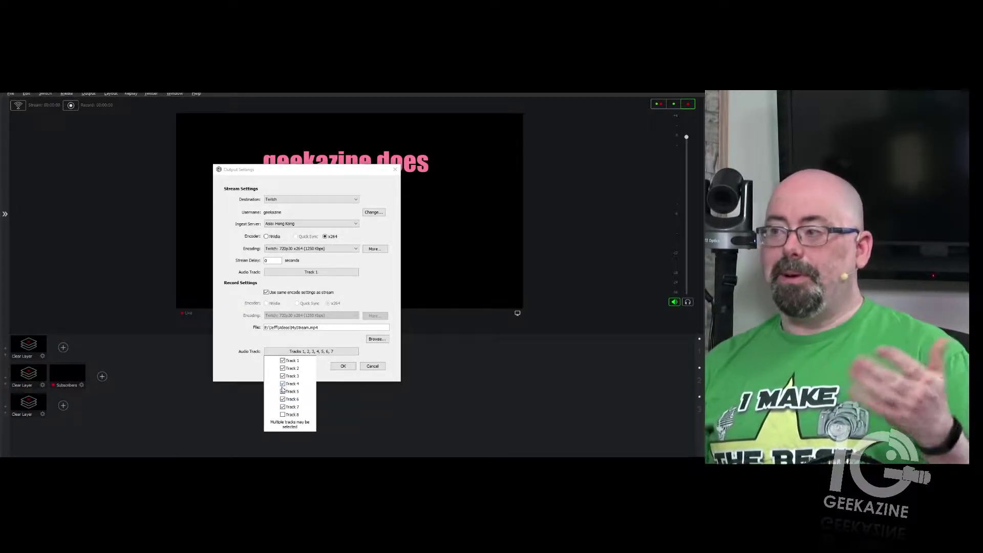
Deselect audio tracks 1 through 7 for the recording and discard the output settings changes.
click(282, 407)
click(282, 399)
click(283, 391)
click(283, 384)
click(282, 376)
click(283, 368)
click(283, 361)
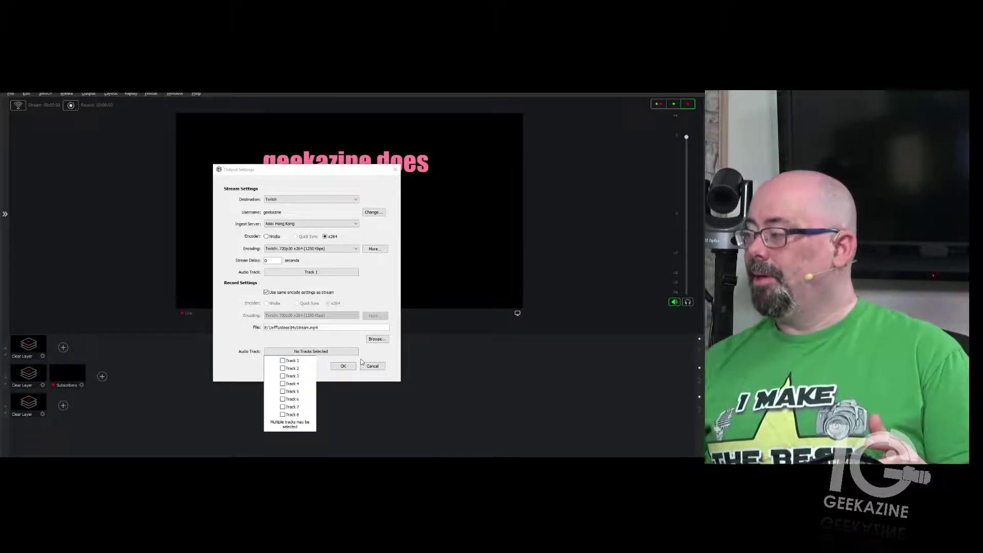
click(383, 366)
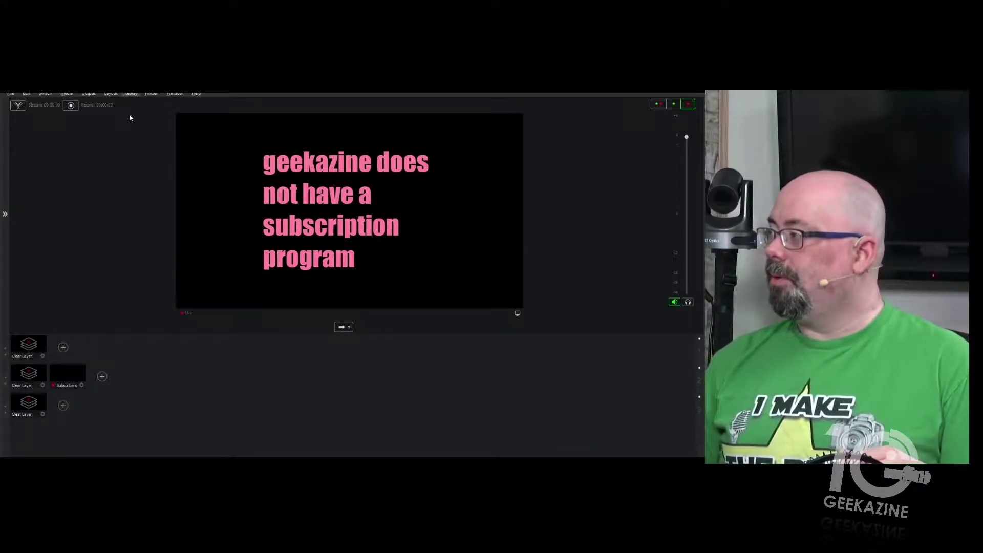
View the encoder presets for video and audio encoding, and close them without changes.
click(151, 94)
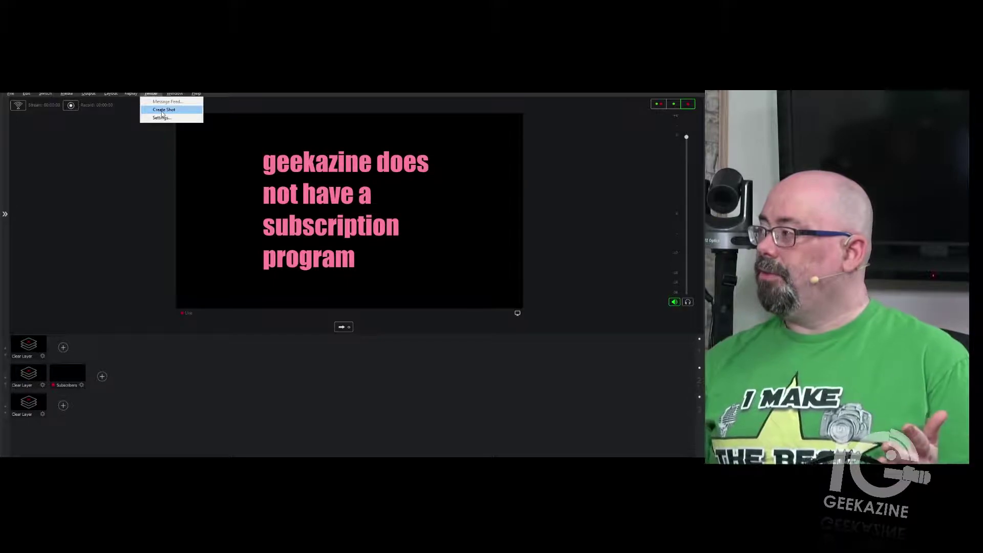
mouse_move(170, 95)
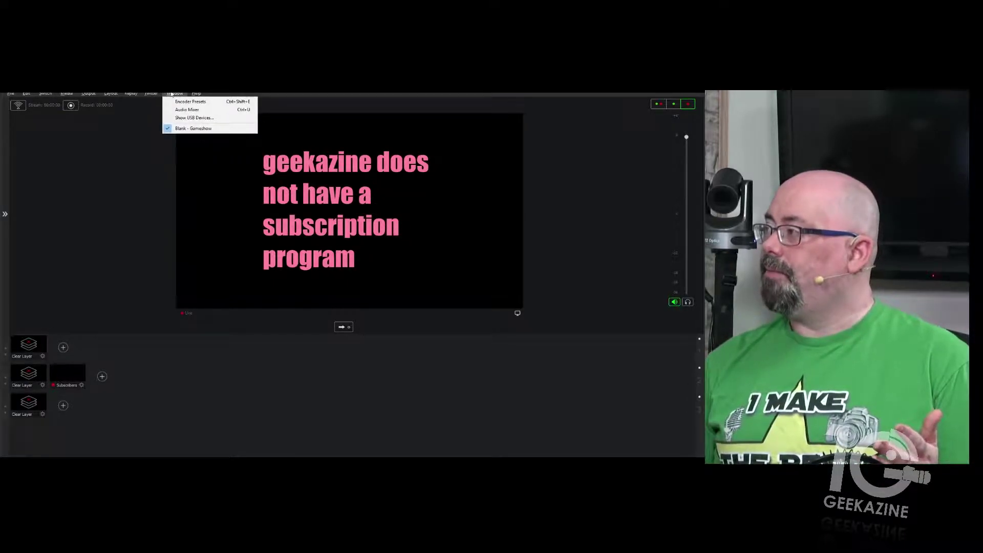
click(189, 101)
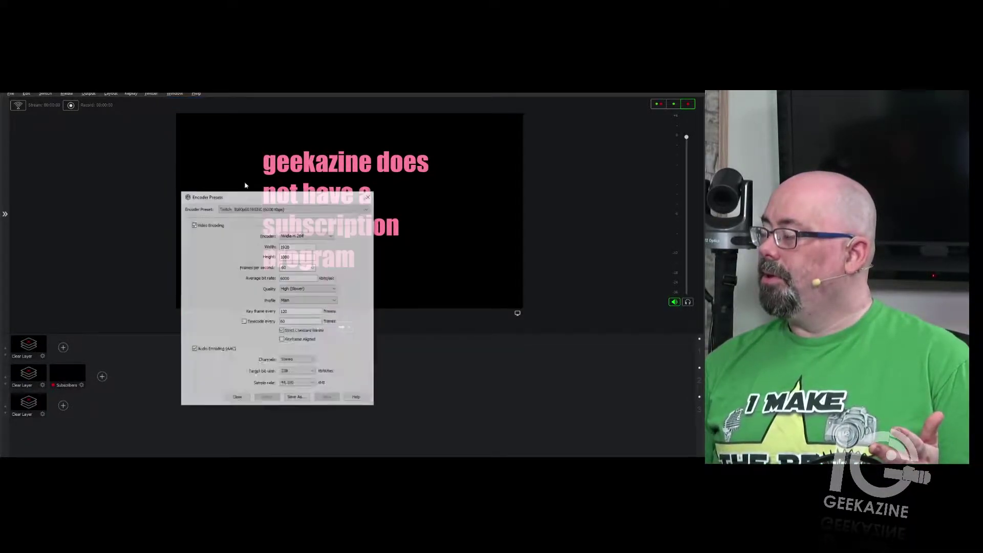
click(369, 196)
Open the multi-viewer display configuration and try the 2 Slots - Horizontal Split layout on the ASUS monitor.
click(89, 93)
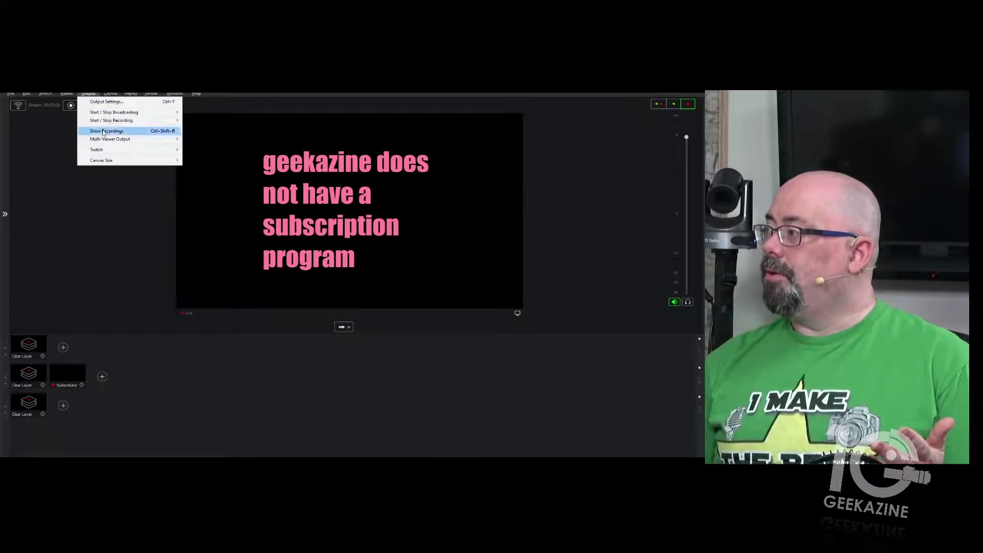
mouse_move(114, 122)
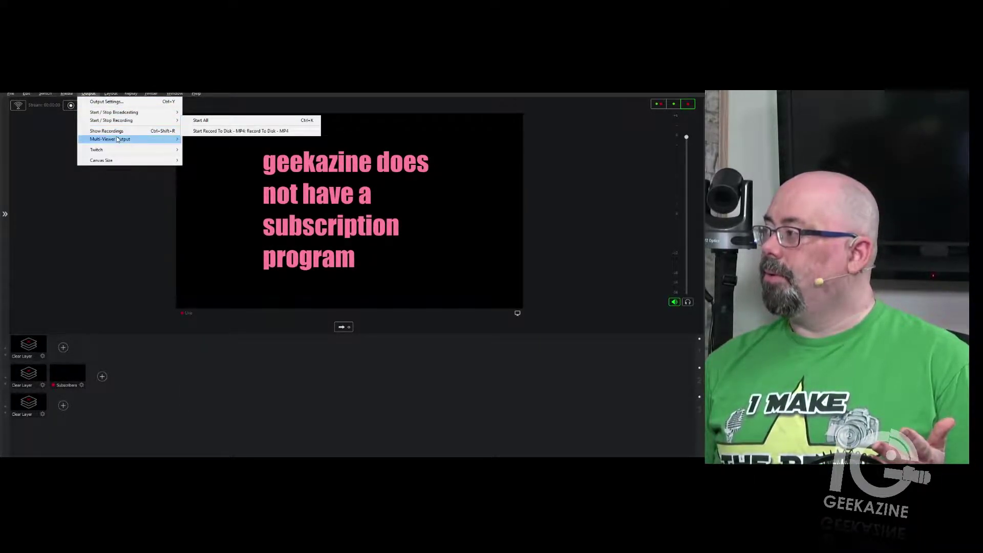
mouse_move(123, 142)
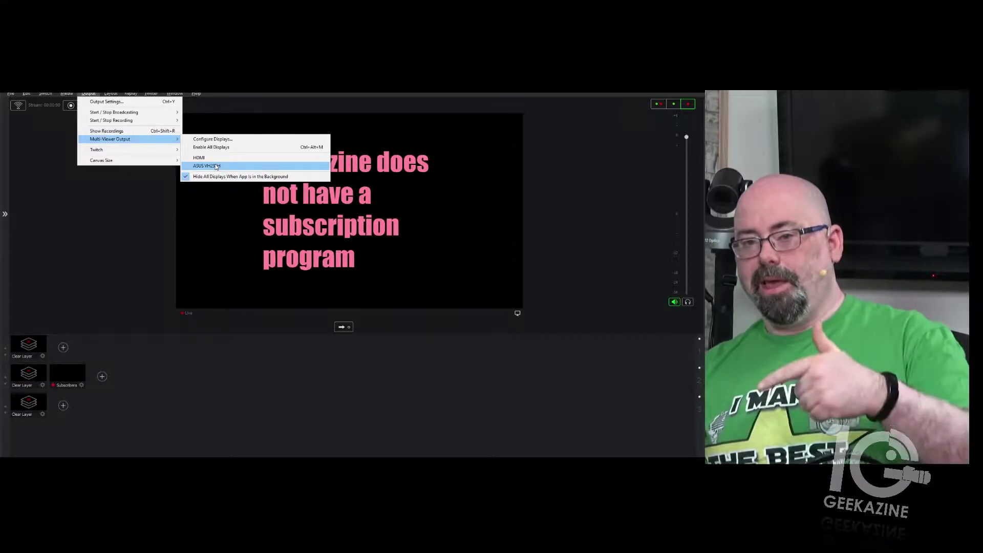
click(226, 140)
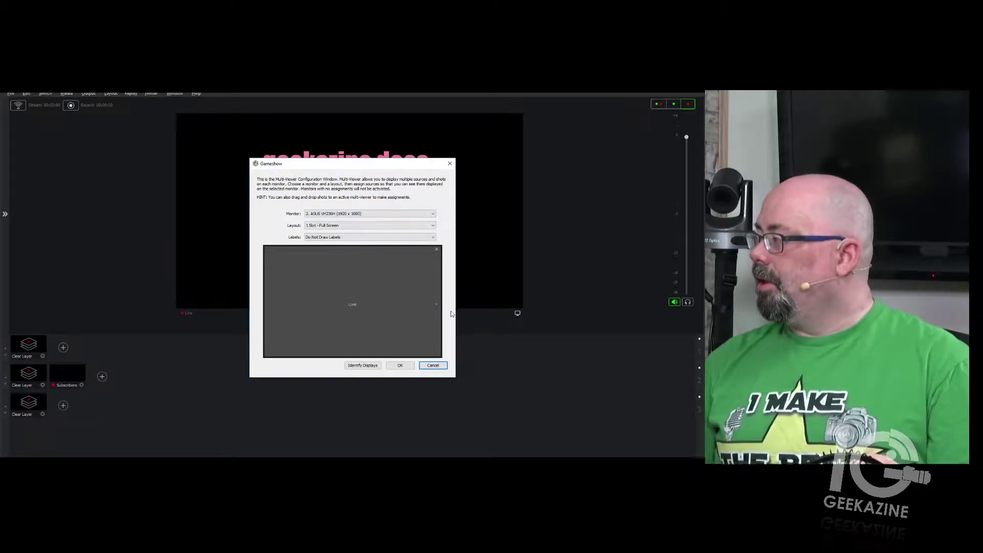
click(401, 226)
click(377, 243)
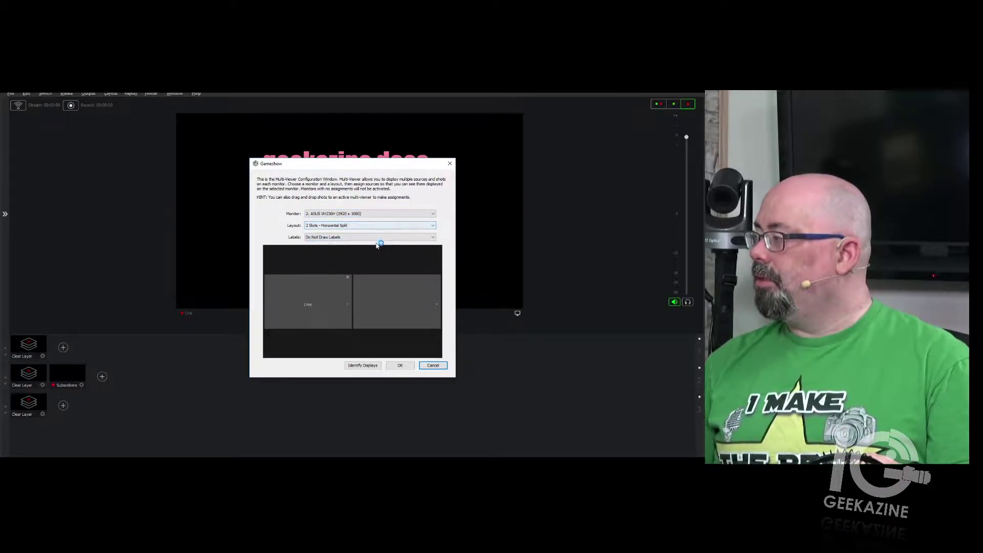
Examine the sources that can be assigned to the multi-viewer slots, without assigning one.
click(437, 304)
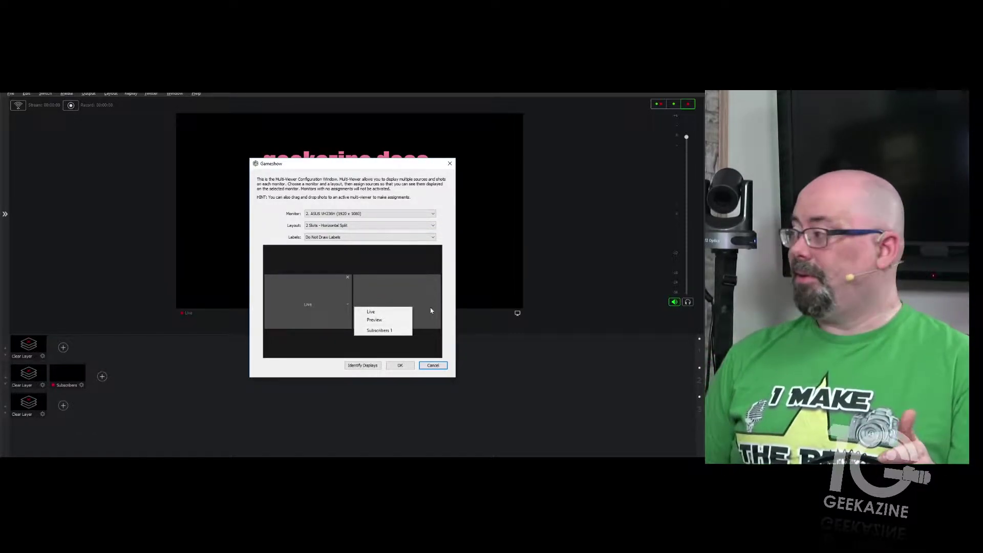
click(348, 304)
click(380, 300)
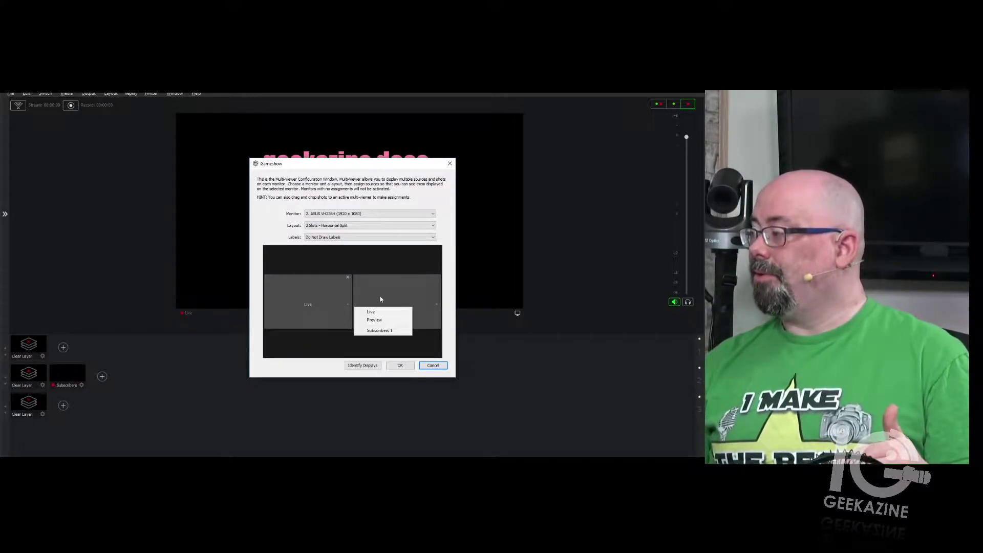
click(379, 262)
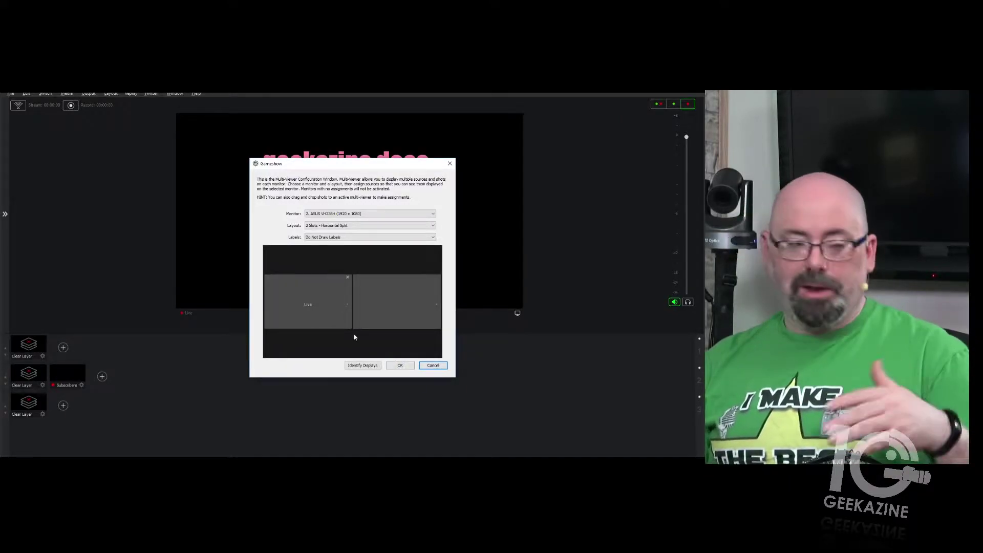
Return the multi-viewer layout to 1 Slot - Full Screen and cancel the display configuration.
click(367, 226)
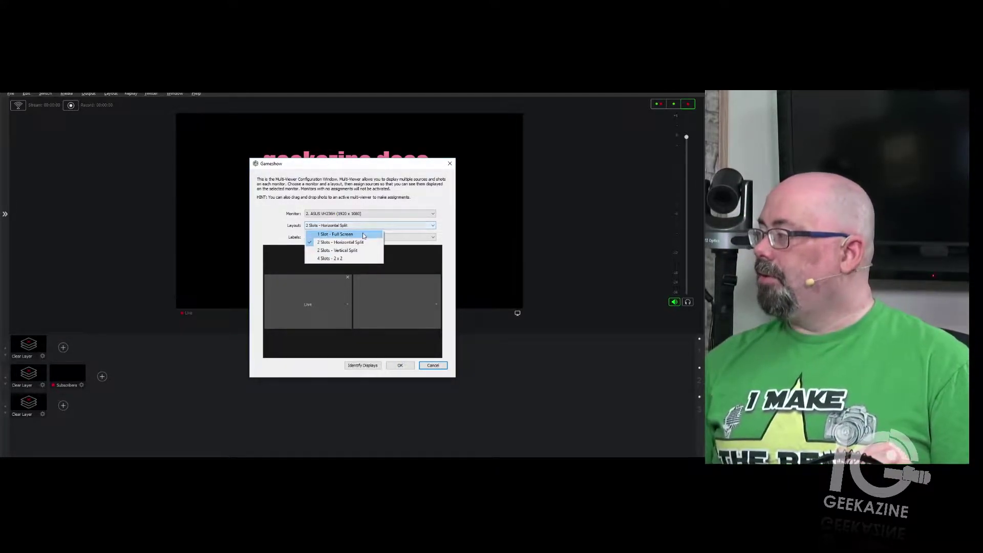
click(363, 235)
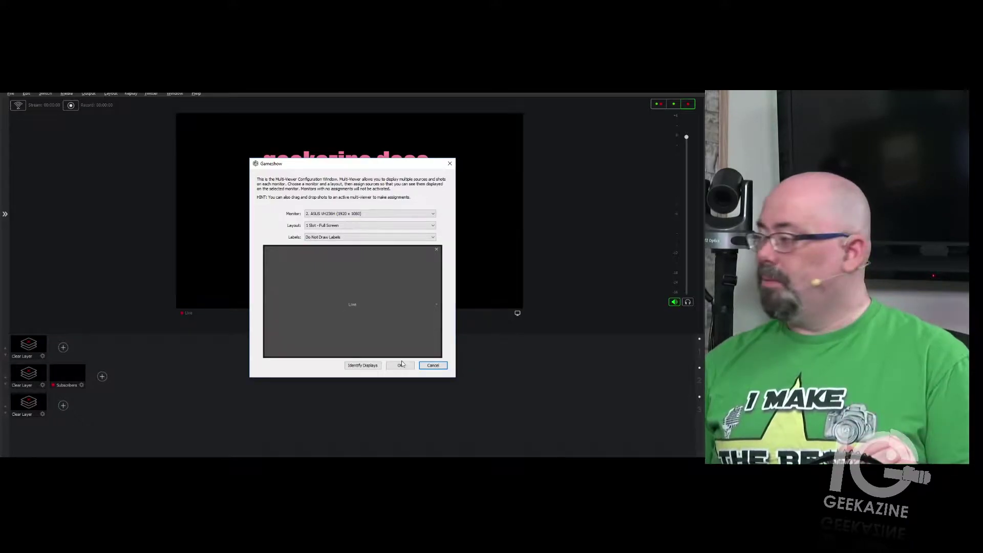
click(433, 366)
Look through the Twitch output options and the shot switching and transition options without changing anything.
click(92, 94)
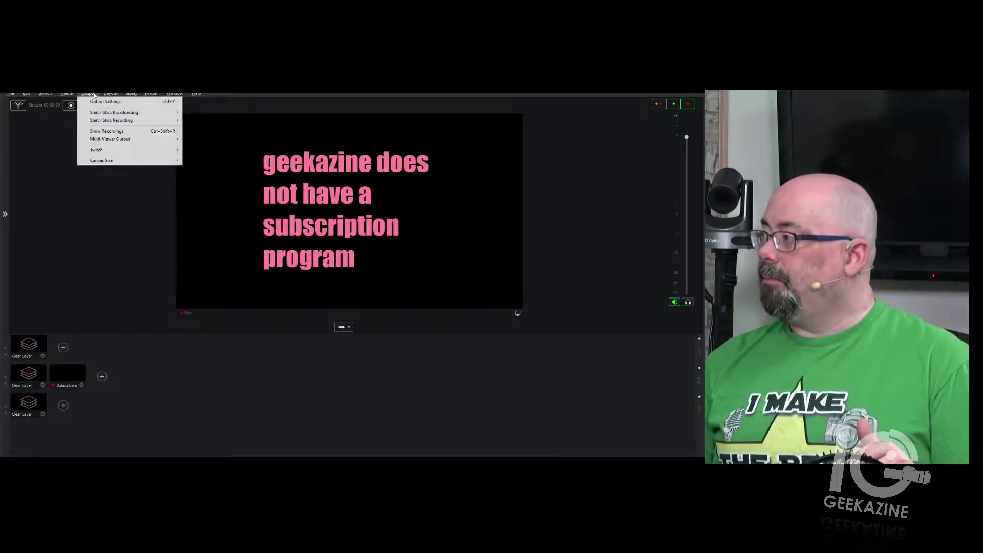
mouse_move(113, 151)
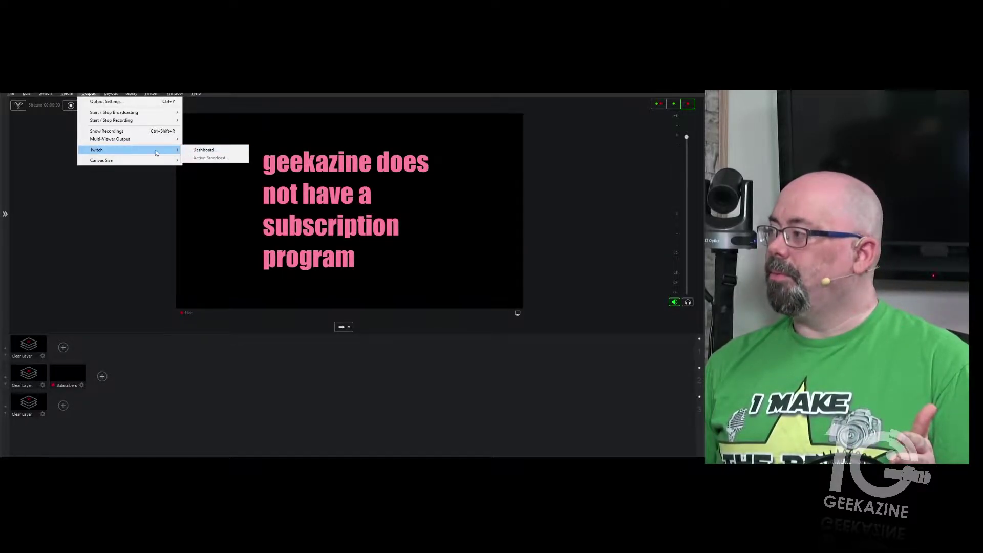
mouse_move(141, 163)
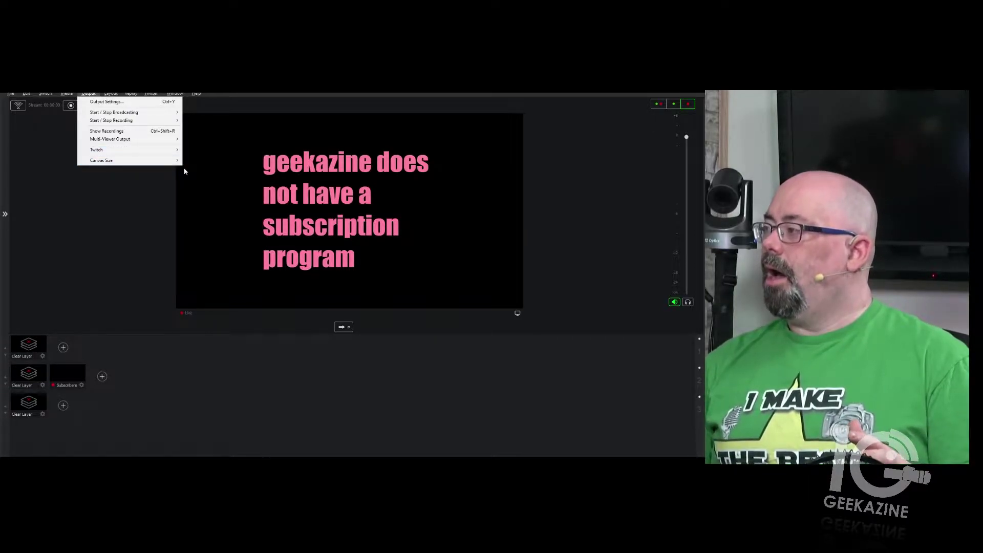
mouse_move(73, 96)
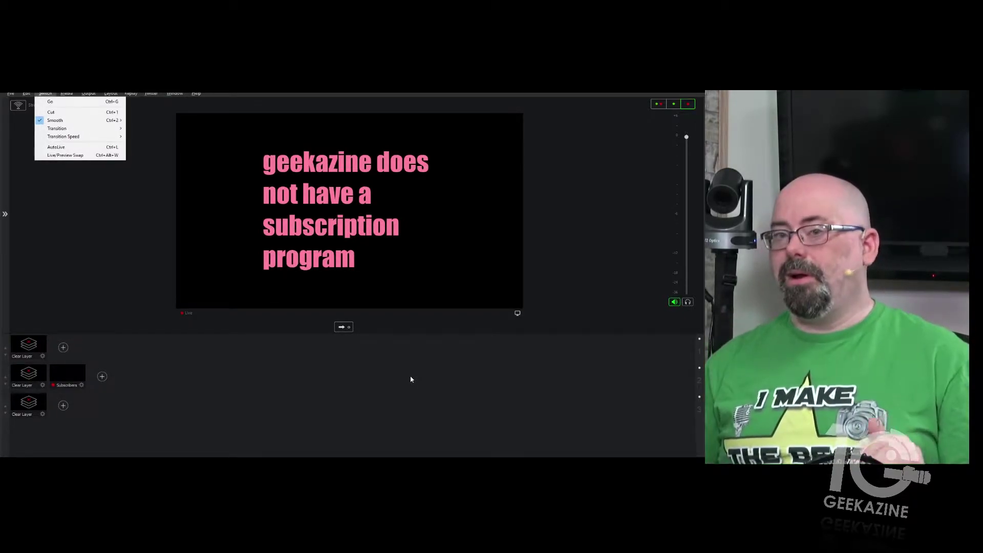
click(117, 233)
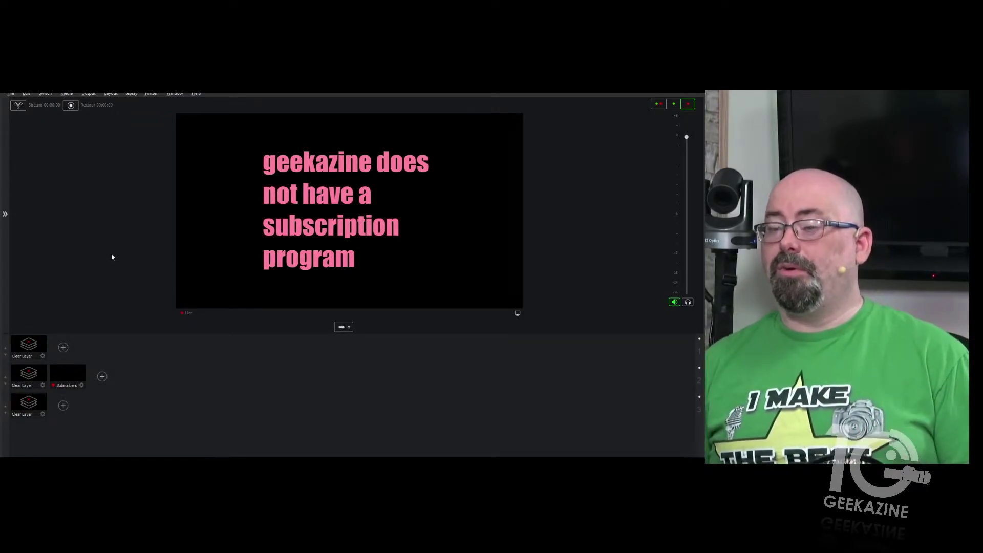
Delete the Subscribers shot from the middle layer and close Gameshow to return to its website.
click(81, 386)
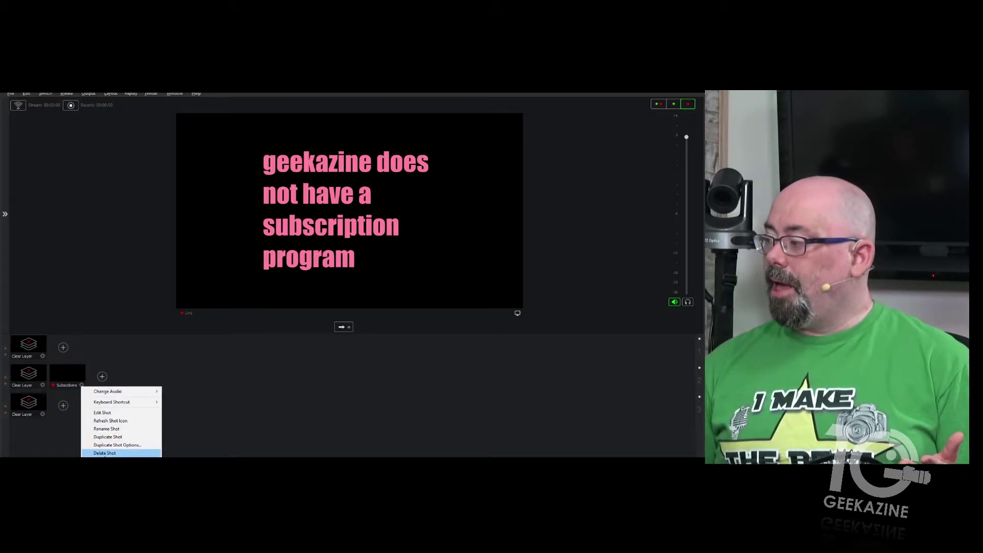
click(116, 452)
key(alt+F4)
click(418, 301)
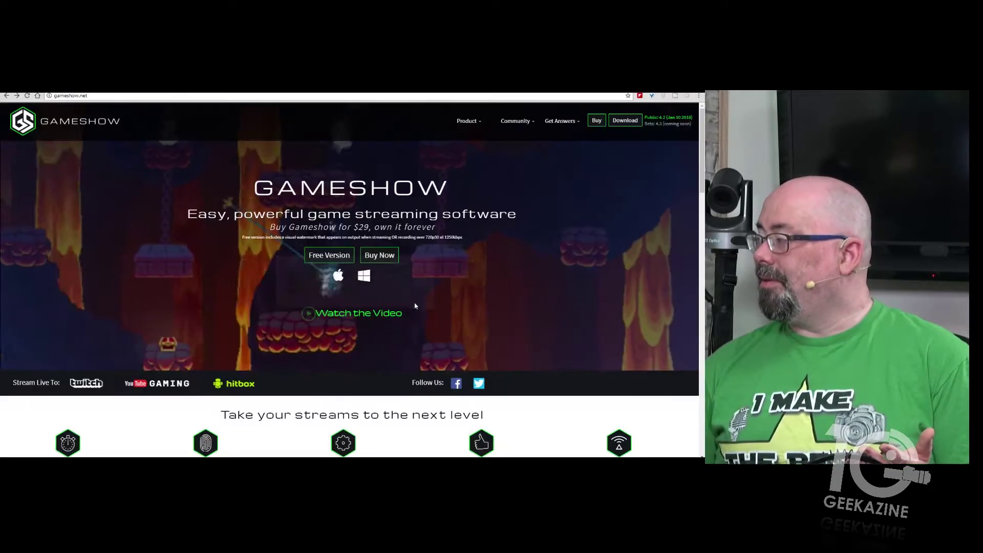